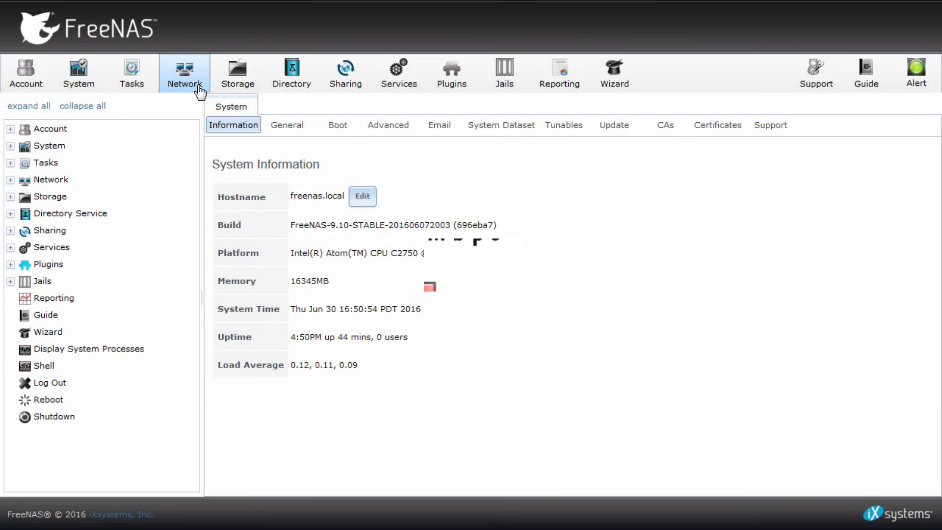
# Step: Go to Network > Link Aggregations and start a new link aggregation
pyautogui.click(201, 91)
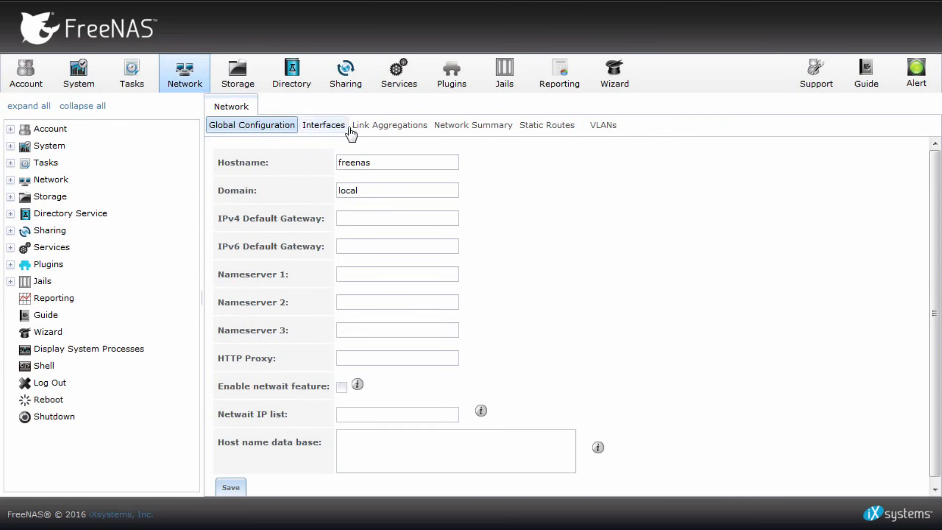
pyautogui.click(383, 131)
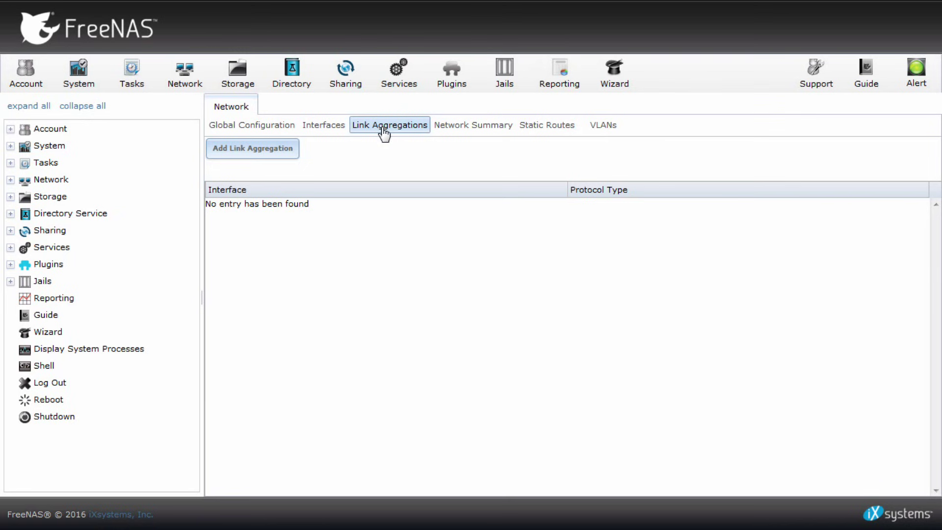
pyautogui.click(11, 180)
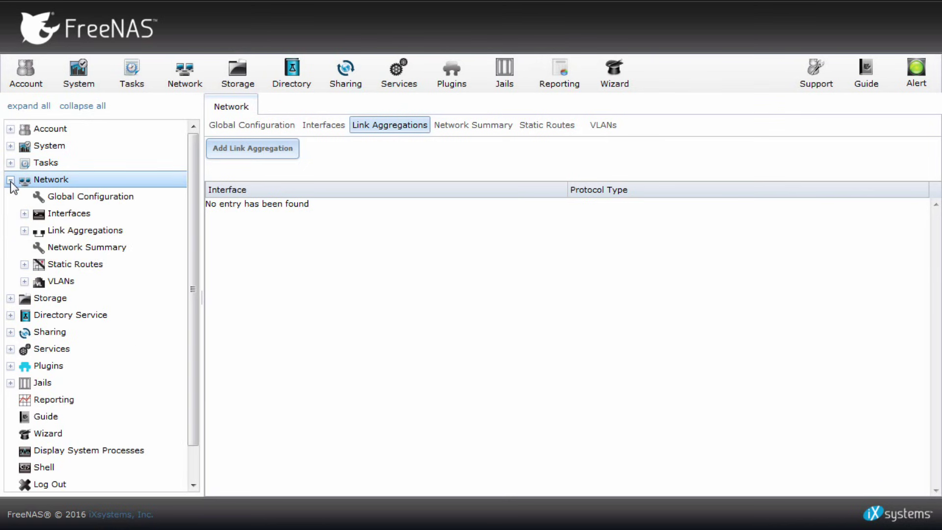
pyautogui.click(25, 231)
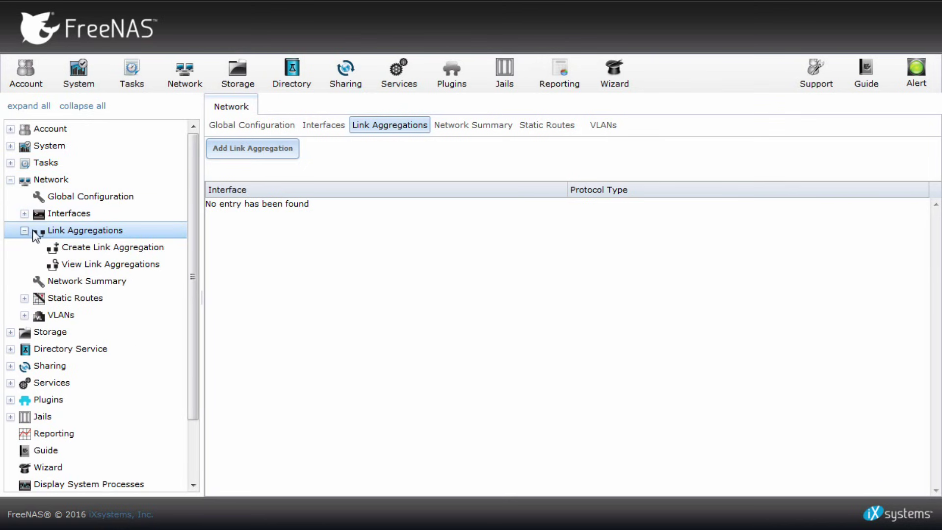
pyautogui.click(256, 156)
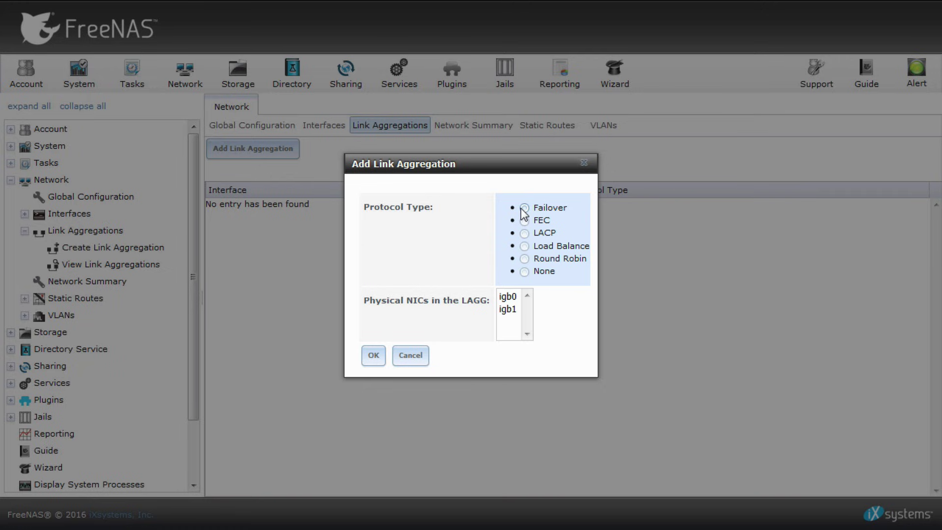
pyautogui.click(525, 235)
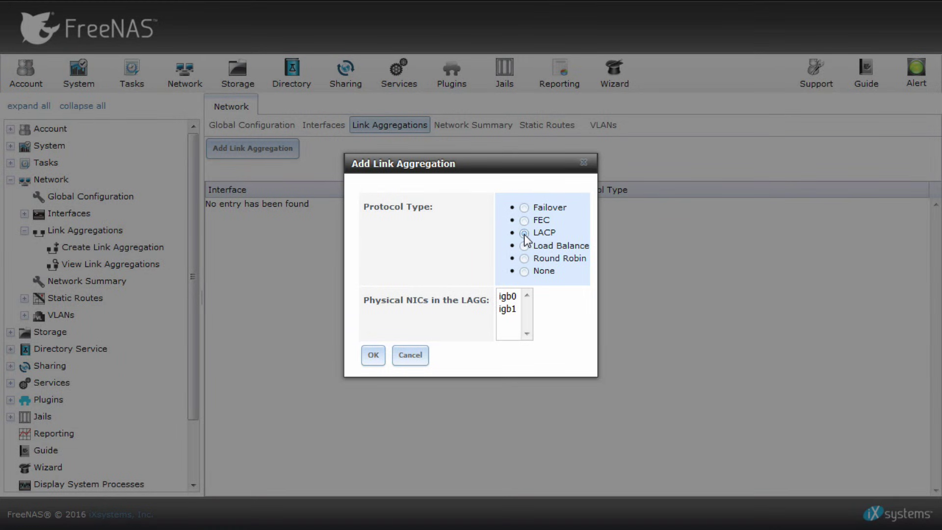
# Step: Add igb1 as the aggregation member, save, and accept the network interruption warning to create lagg0
pyautogui.click(506, 308)
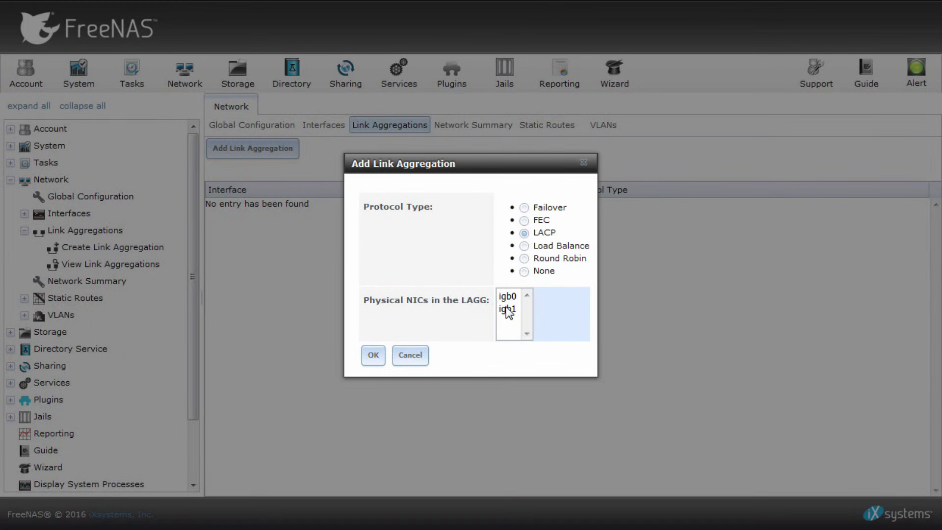
pyautogui.click(370, 357)
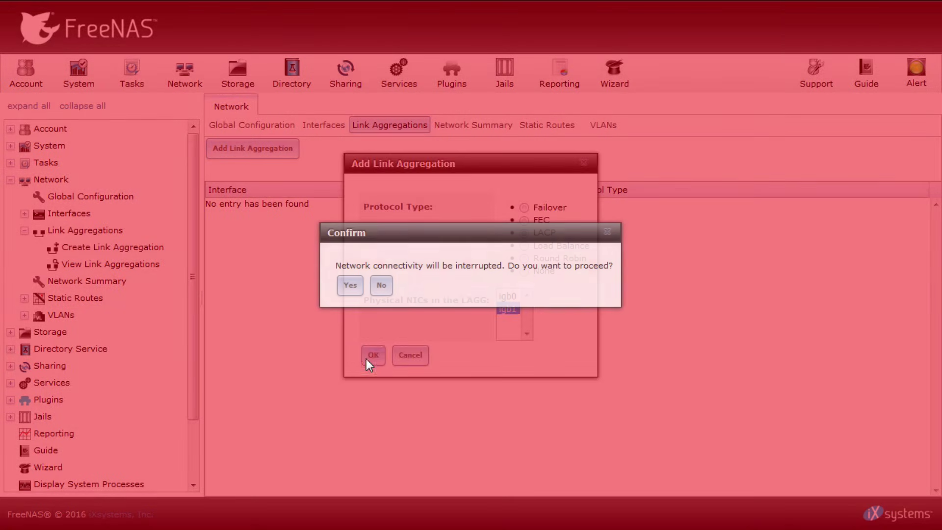
pyautogui.click(350, 287)
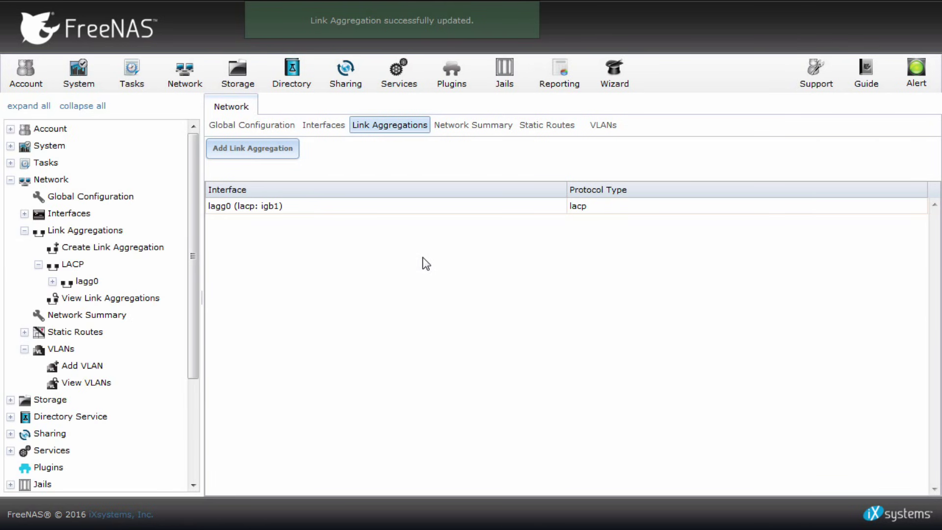
pyautogui.click(266, 210)
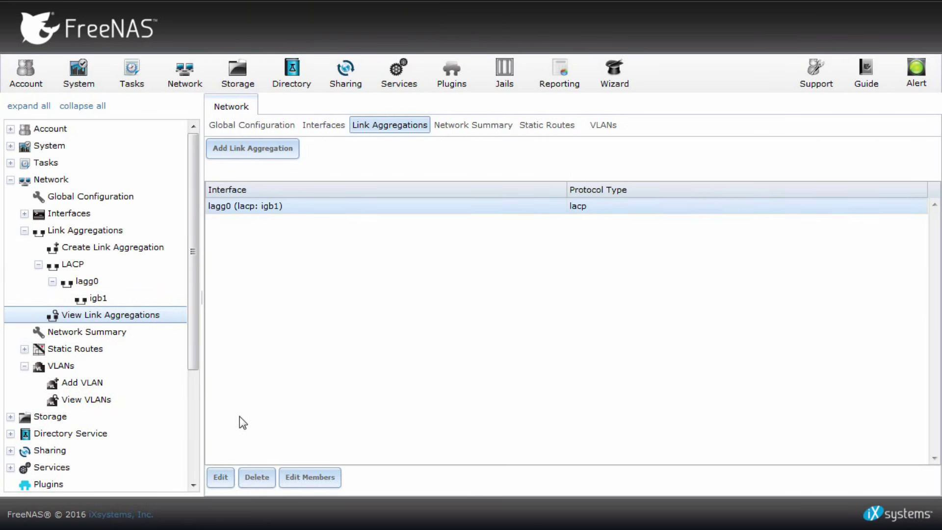
pyautogui.click(221, 483)
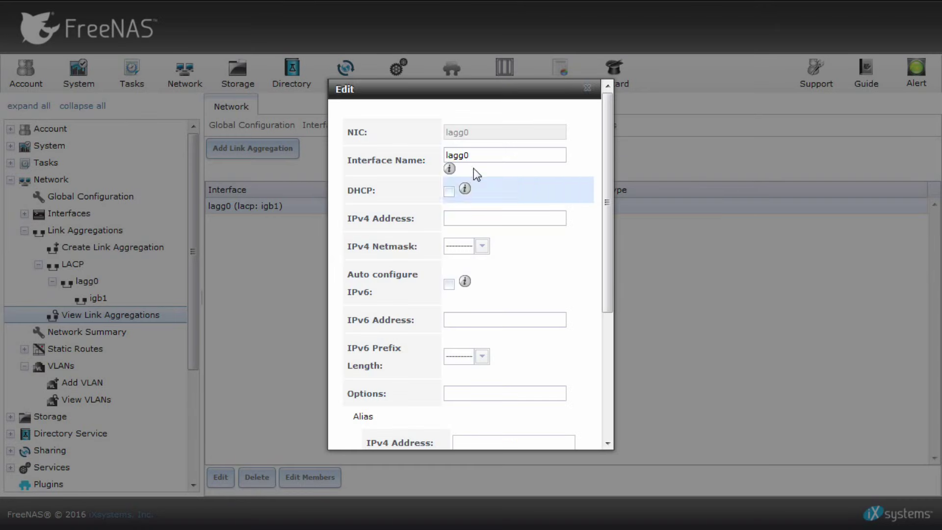
pyautogui.doubleClick(496, 156)
pyautogui.click(495, 157)
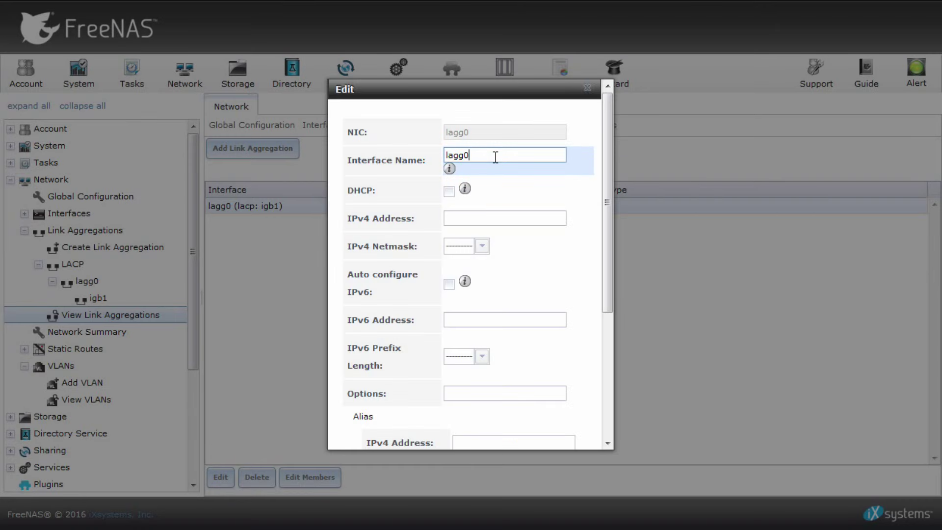
pyautogui.moveTo(449, 171)
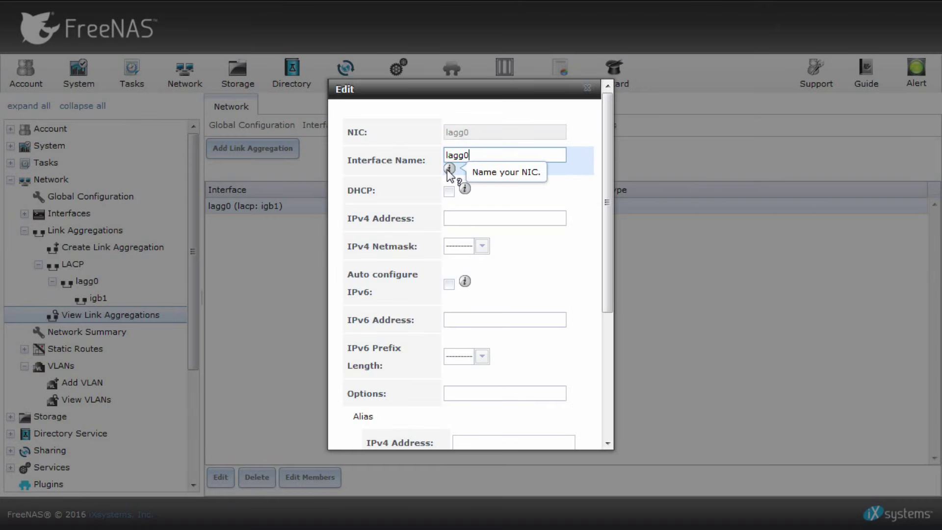
pyautogui.moveTo(464, 192)
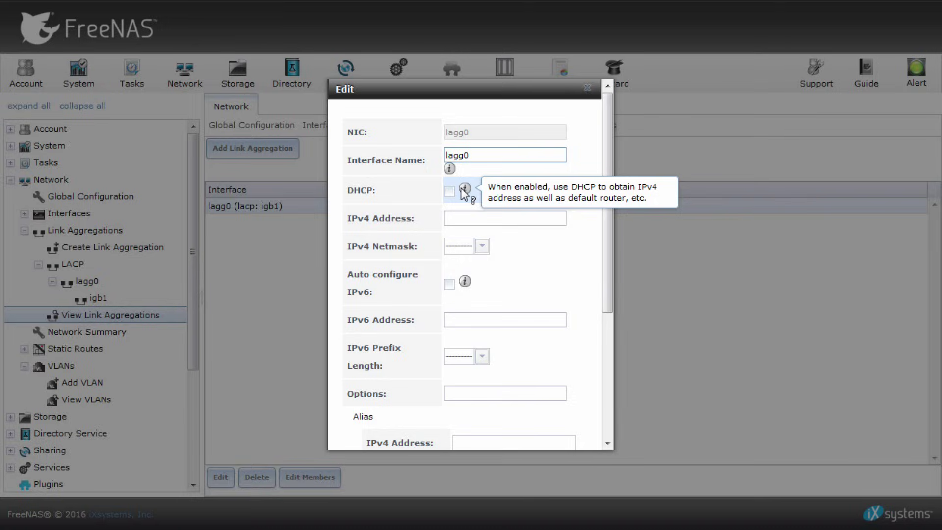
pyautogui.click(501, 219)
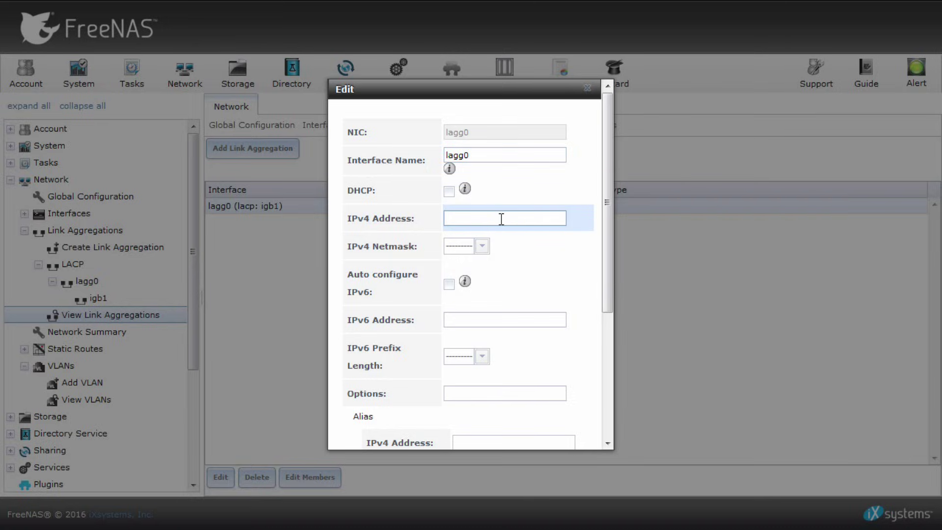
pyautogui.click(481, 246)
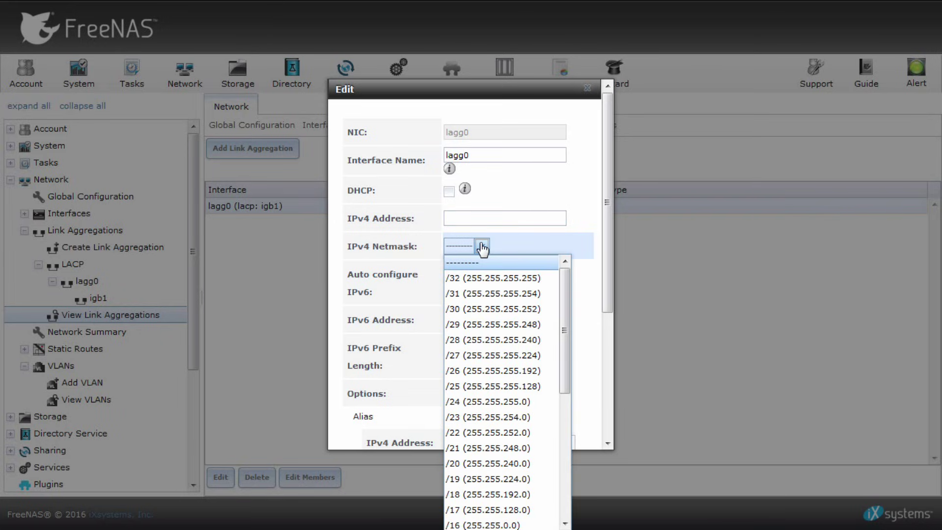
pyautogui.click(482, 246)
pyautogui.scroll(-1, 554, 239)
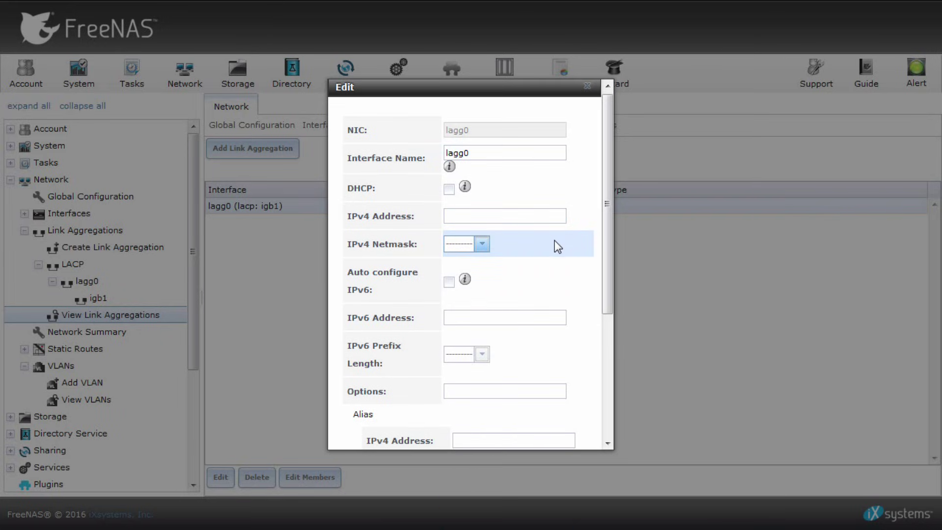
pyautogui.scroll(-2, 557, 248)
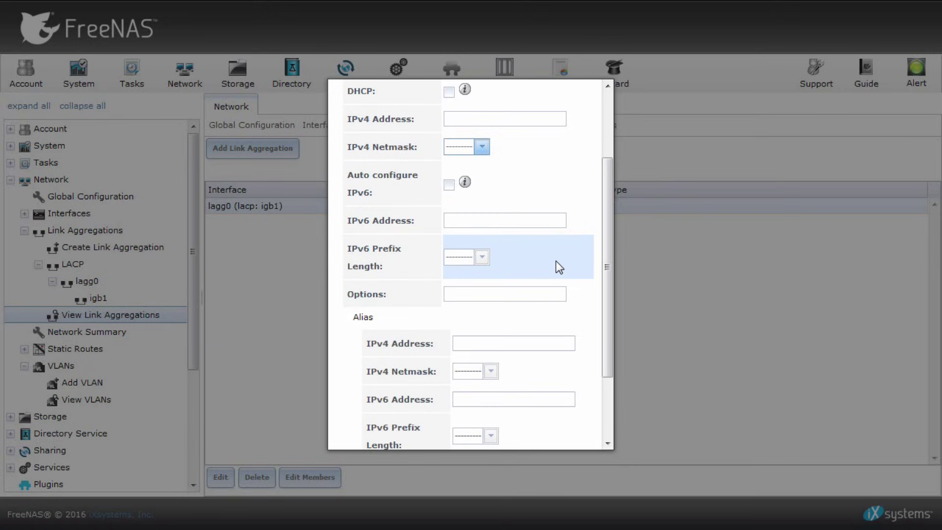
pyautogui.scroll(-3, 543, 297)
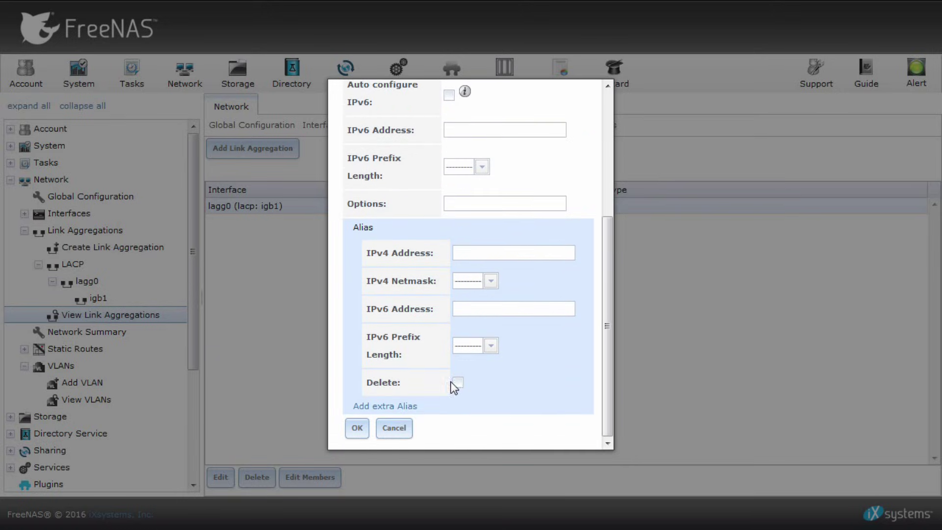
# Step: Review lagg0's member igb1 (priority 0, option up) unchanged, then bring up the Add VLAN form
pyautogui.click(393, 428)
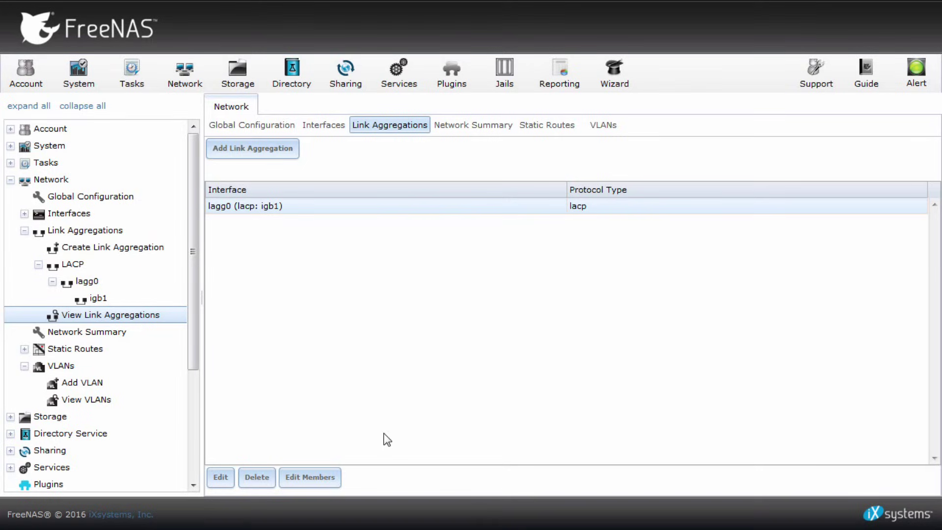
pyautogui.click(304, 485)
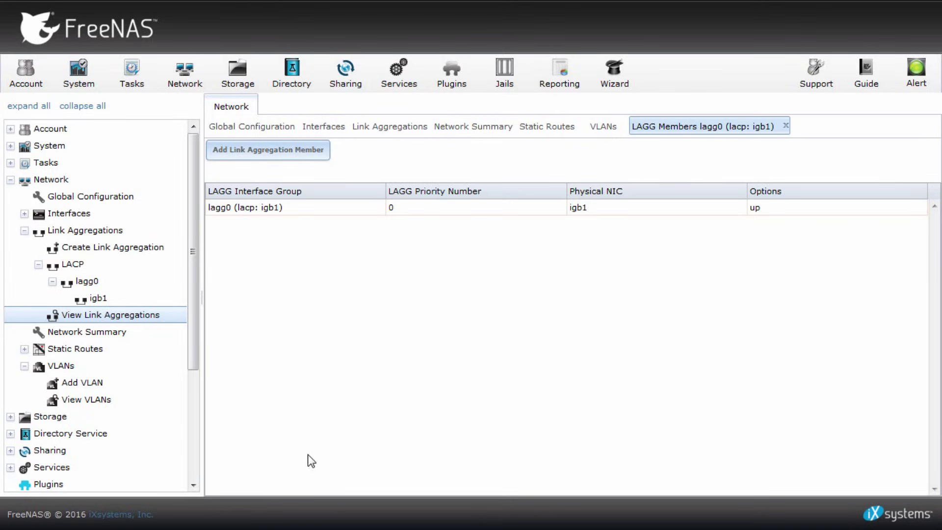
pyautogui.click(293, 210)
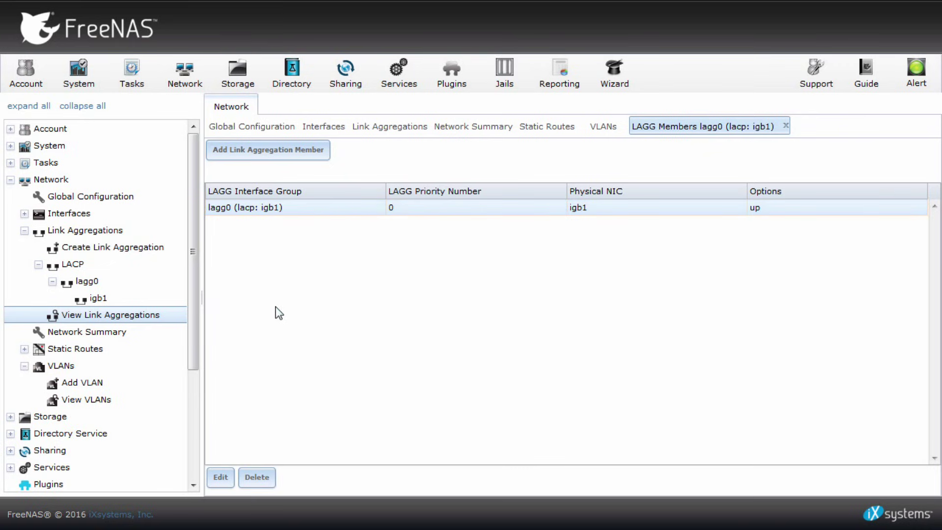
pyautogui.click(230, 479)
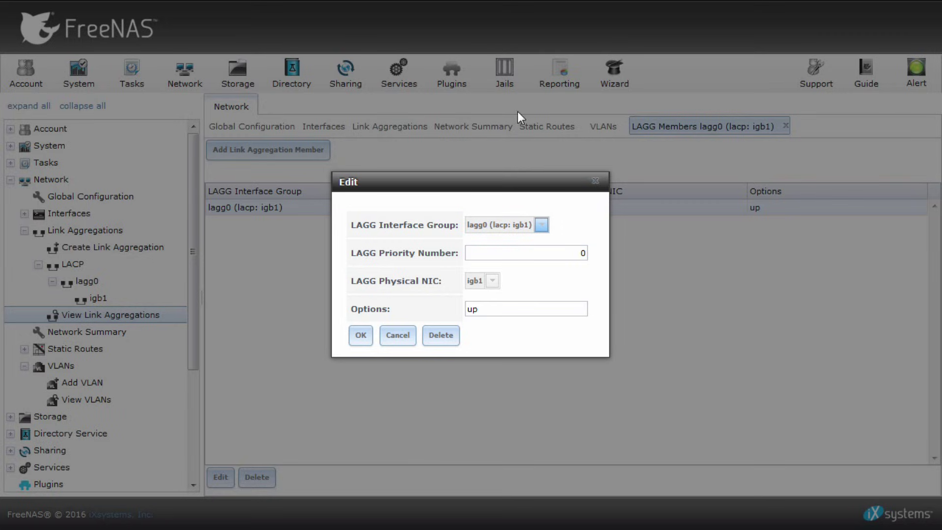
pyautogui.click(395, 338)
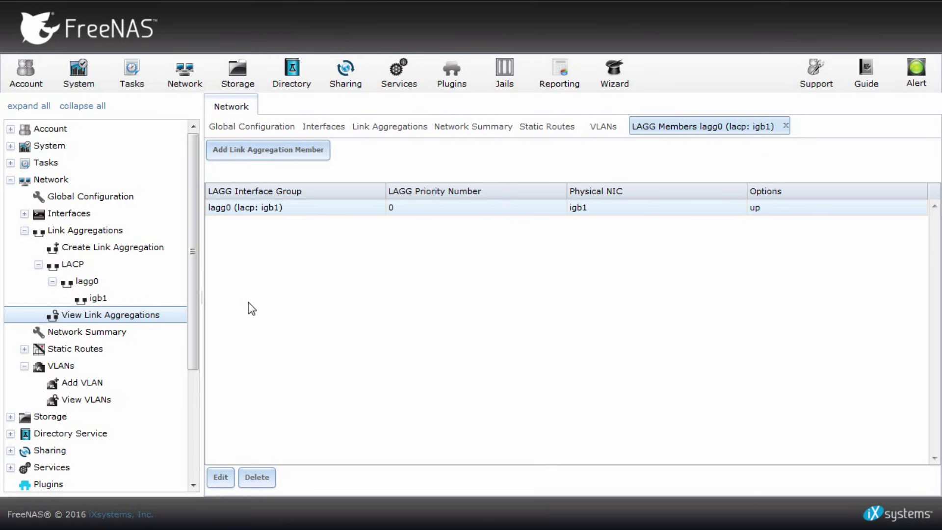
pyautogui.click(78, 386)
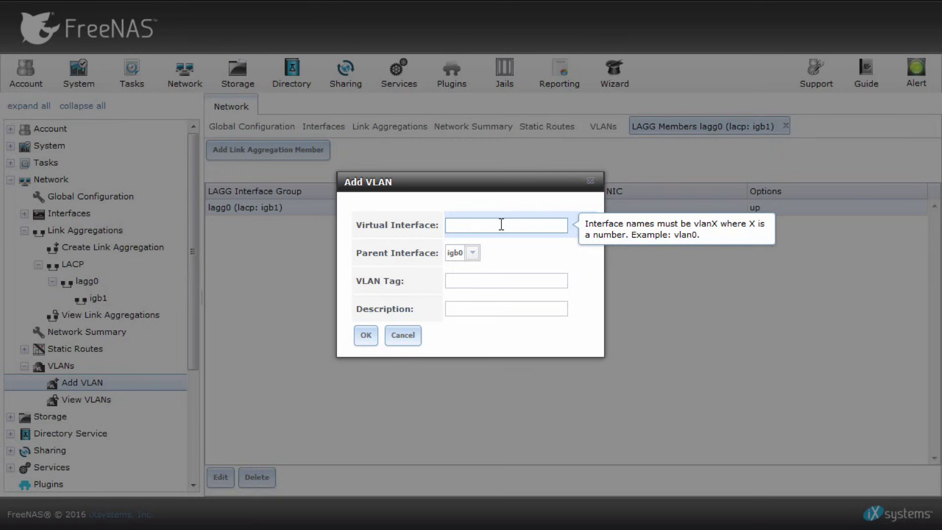
pyautogui.click(473, 253)
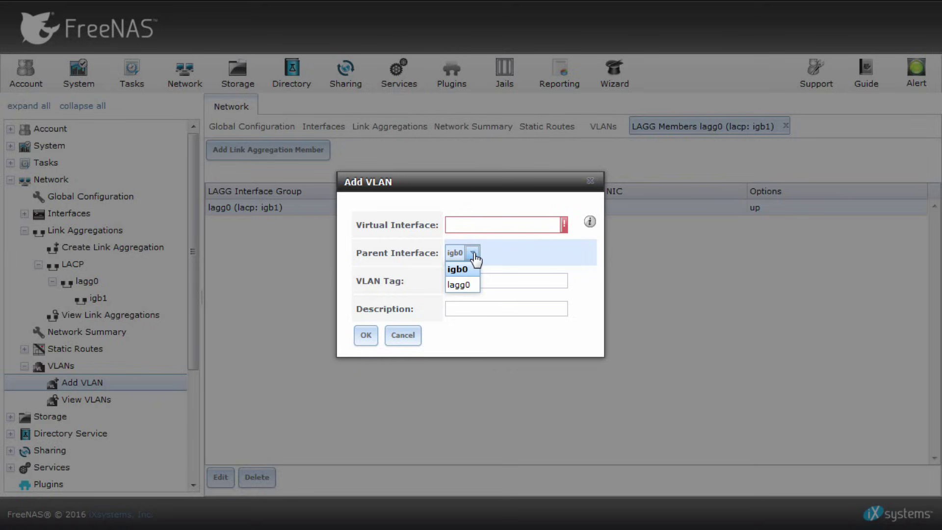
pyautogui.click(474, 259)
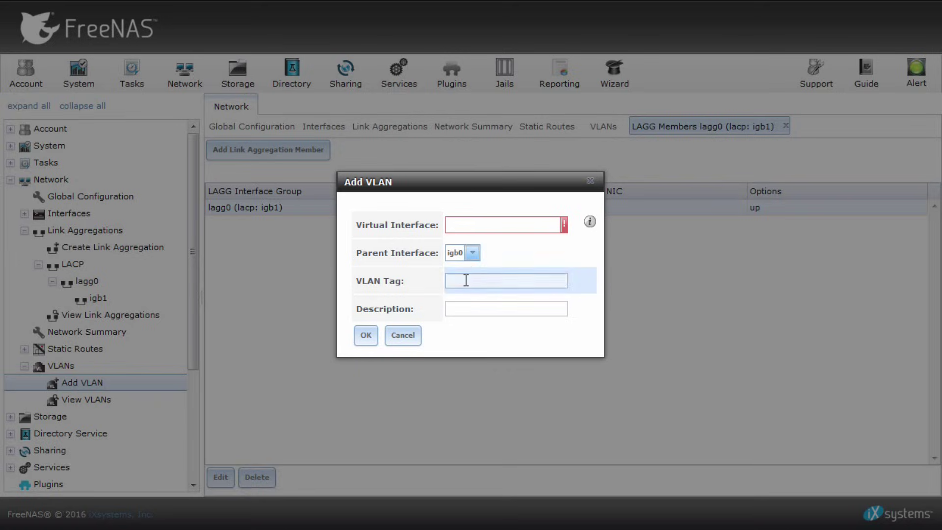
pyautogui.click(511, 280)
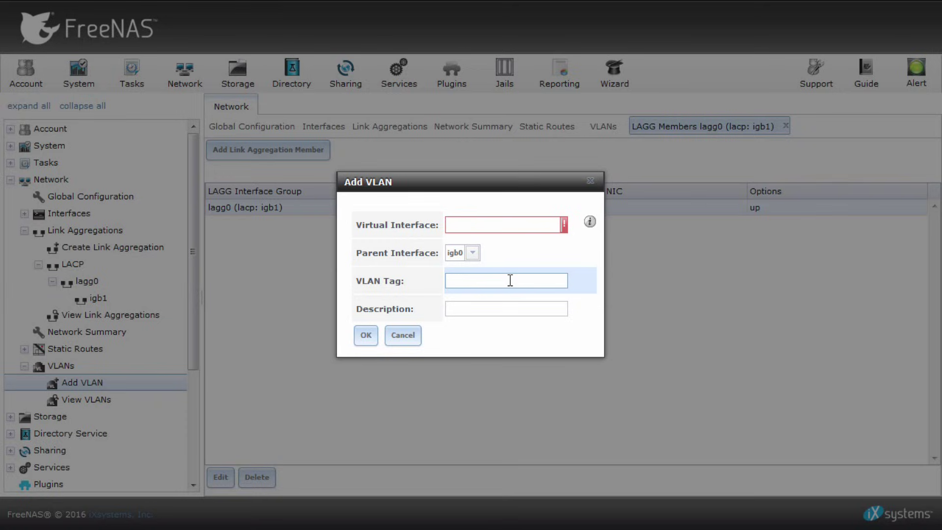
pyautogui.click(401, 336)
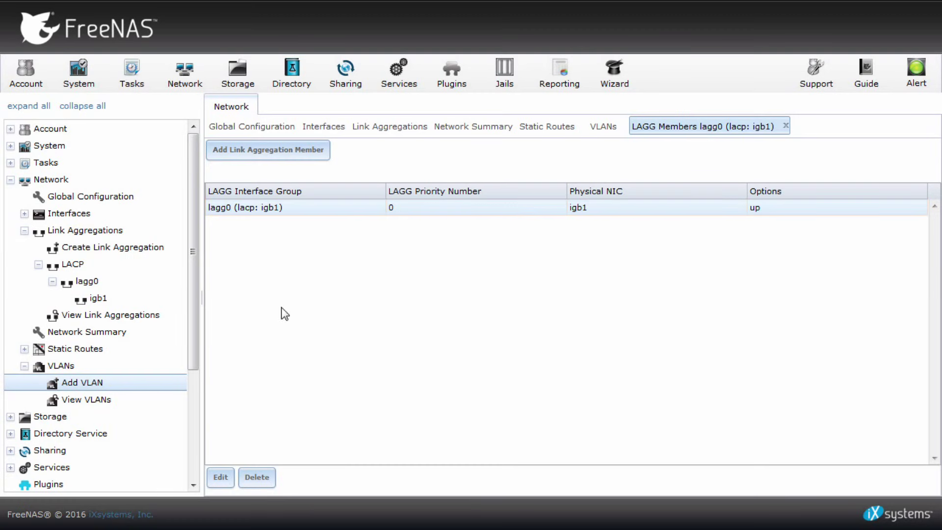
pyautogui.scroll(-3, 186, 295)
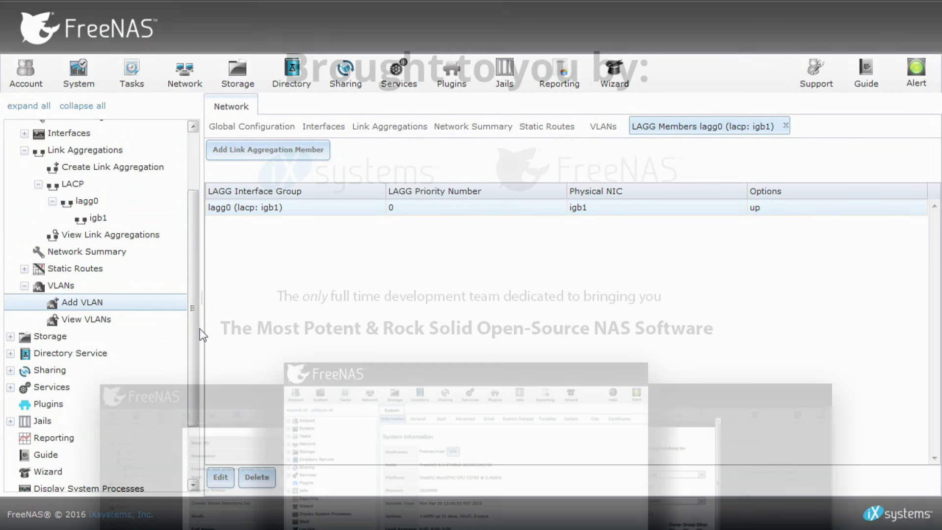